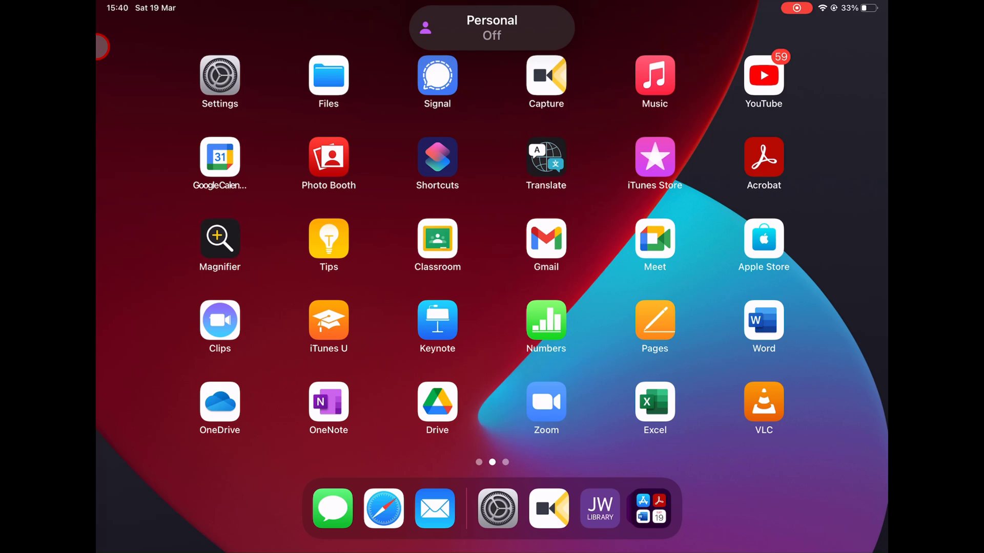
Launch Settings and go to the Screen Time page.
click(219, 75)
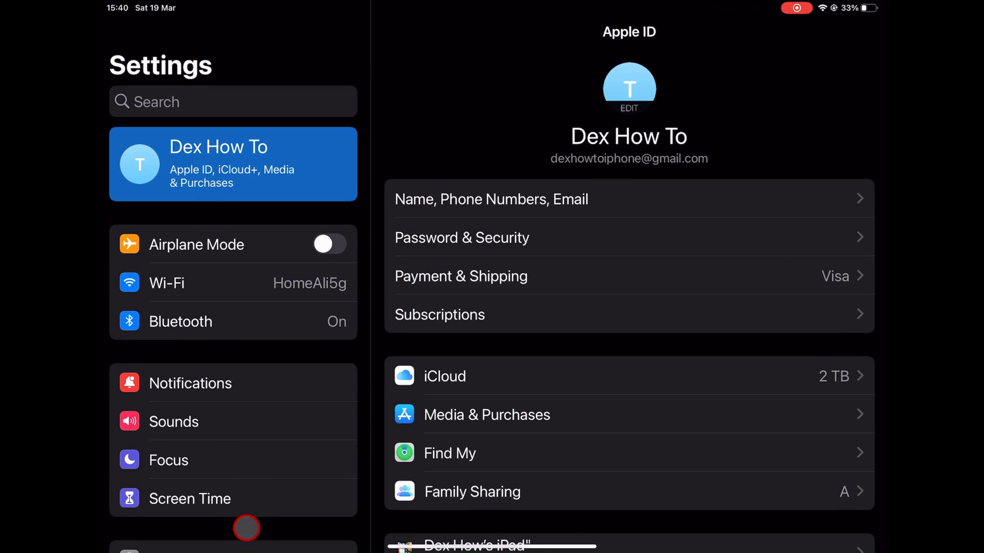
click(254, 507)
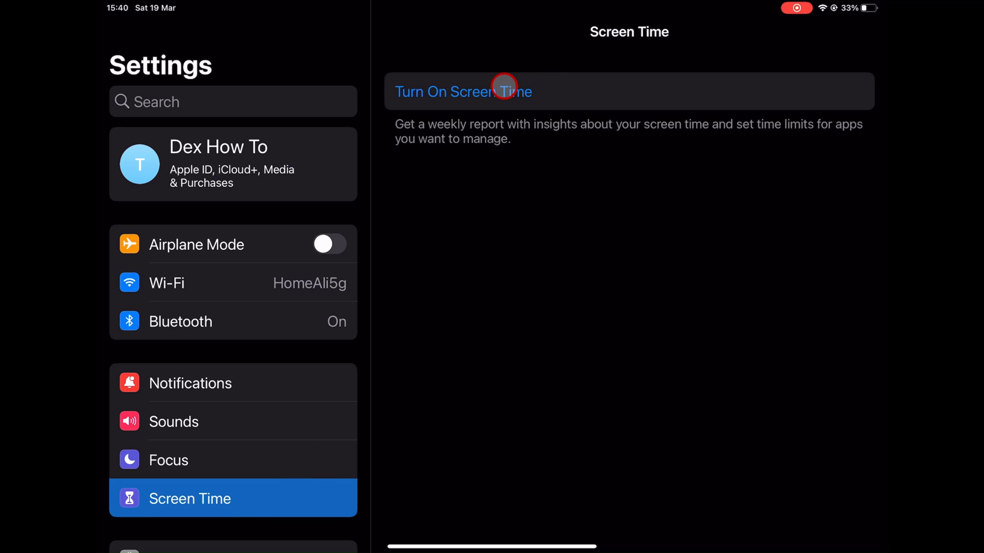
Turn on Screen Time for a child's iPad and keep the 22:00 Downtime start.
click(504, 85)
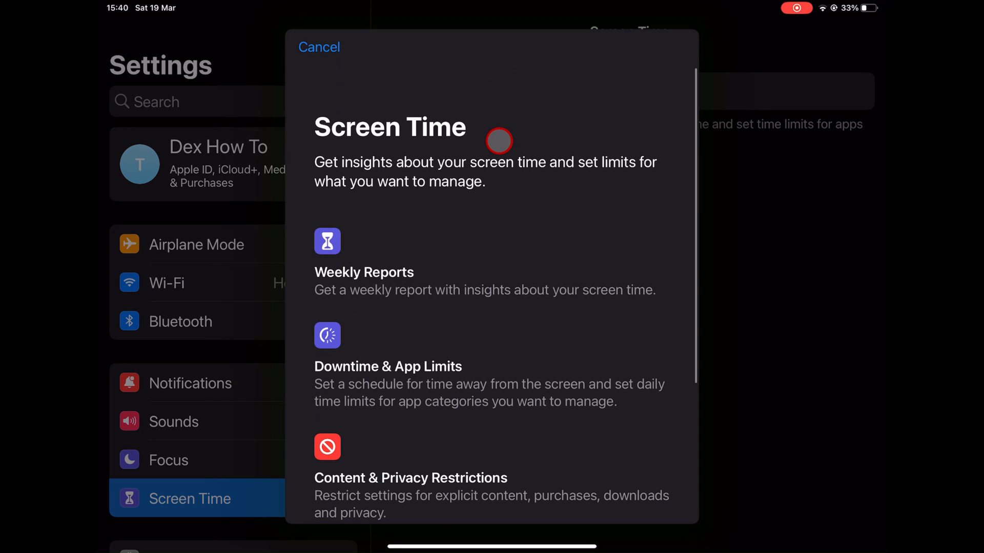
scroll(499, 141, down, 3)
click(520, 496)
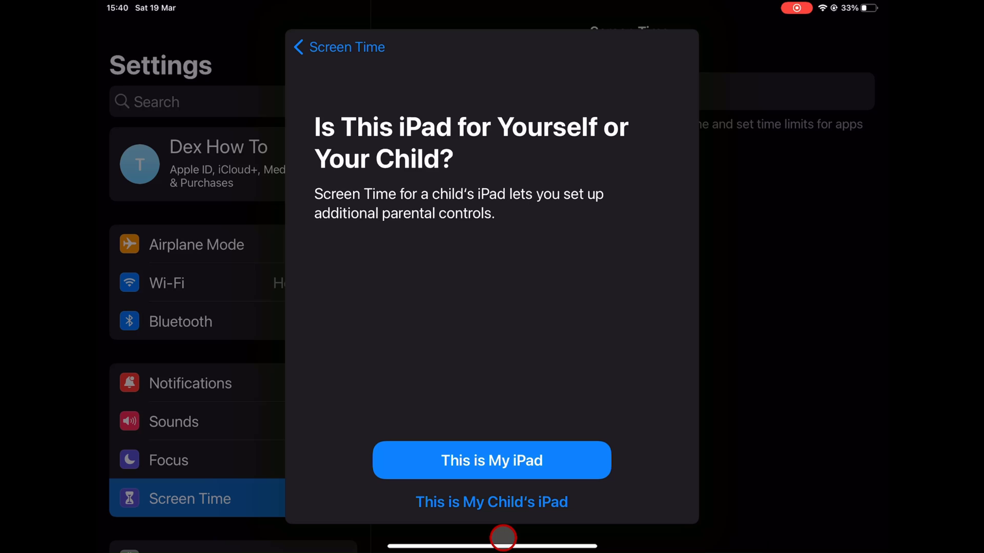
click(507, 503)
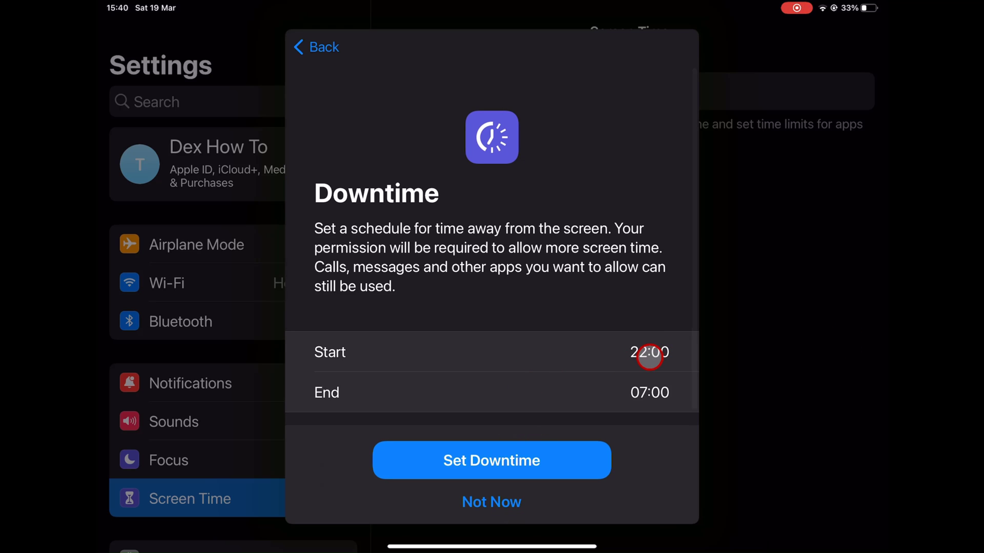
click(648, 359)
click(641, 352)
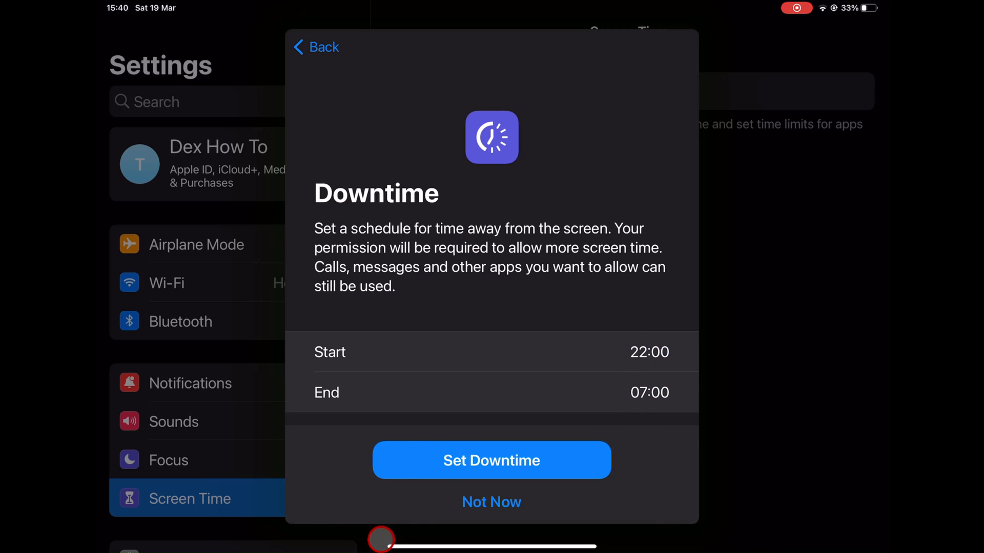
Confirm the downtime schedule and set a 2 hrs 1 min daily limit for all app categories.
click(457, 461)
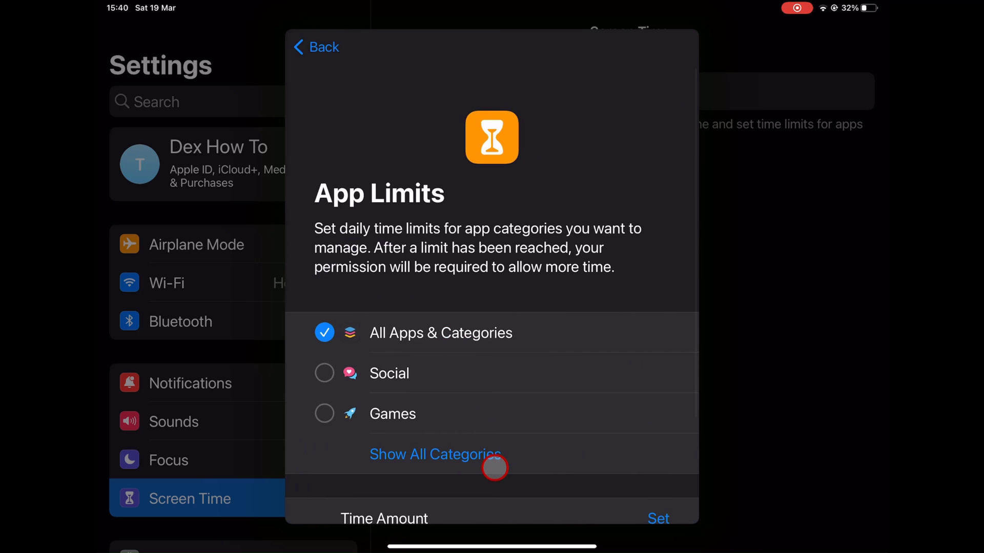
click(484, 442)
scroll(498, 424, down, 5)
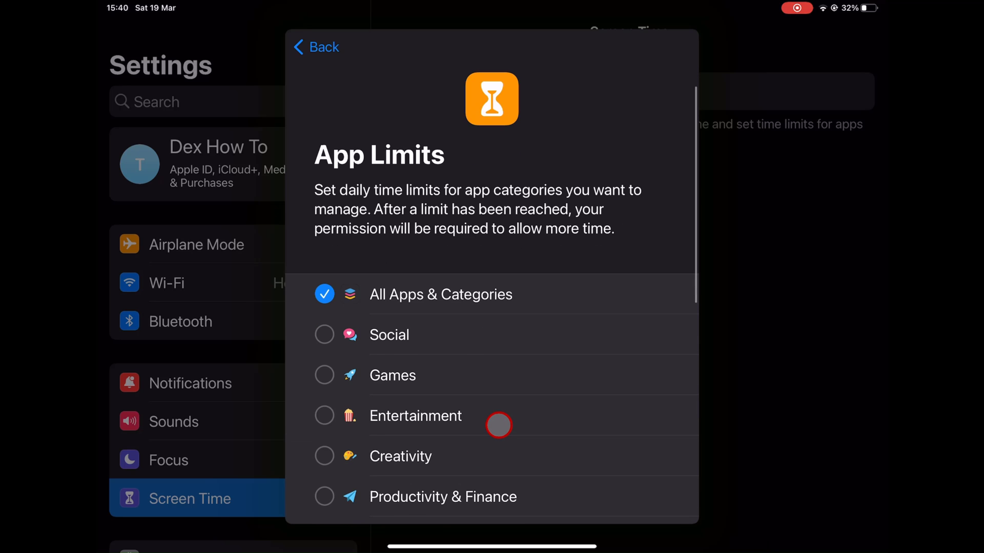
scroll(510, 426, down, 3)
scroll(510, 426, down, 5)
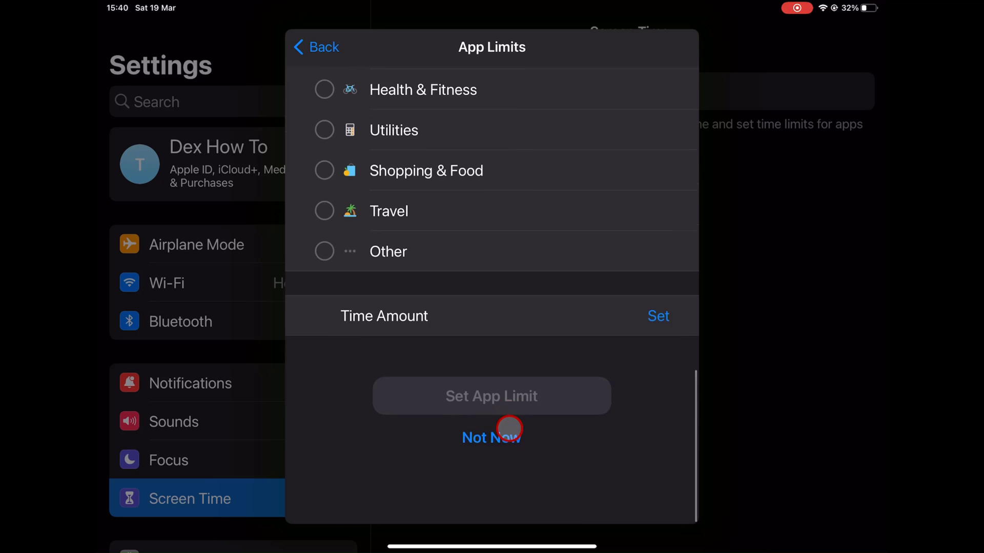
click(659, 382)
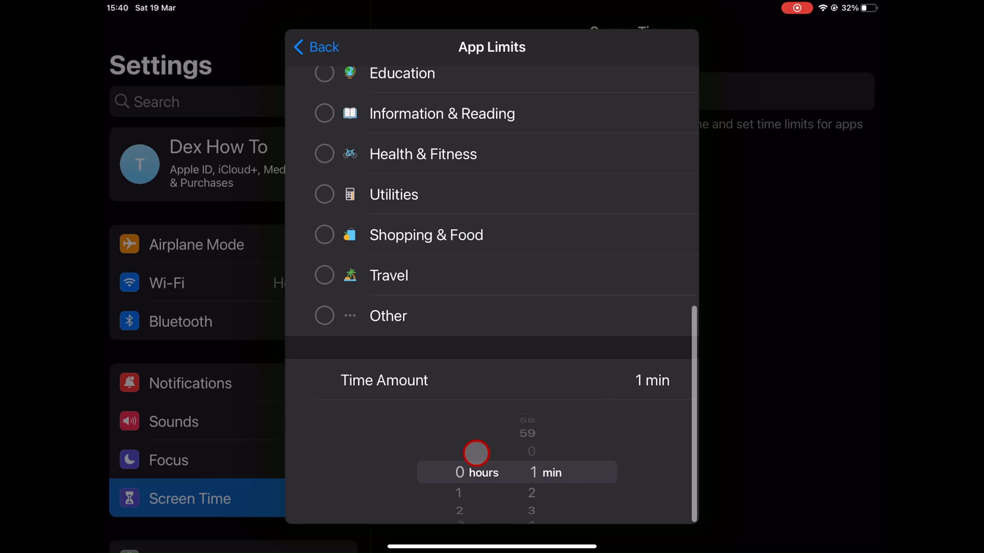
scroll(467, 472, down, 2)
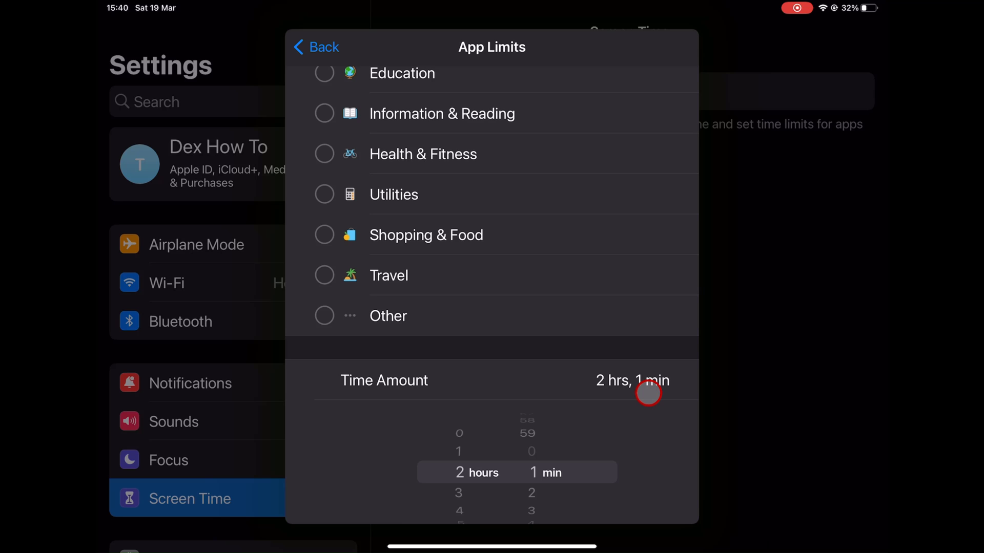
click(647, 393)
Apply the app limit and continue past the Content & Privacy overview to passcode creation.
click(549, 466)
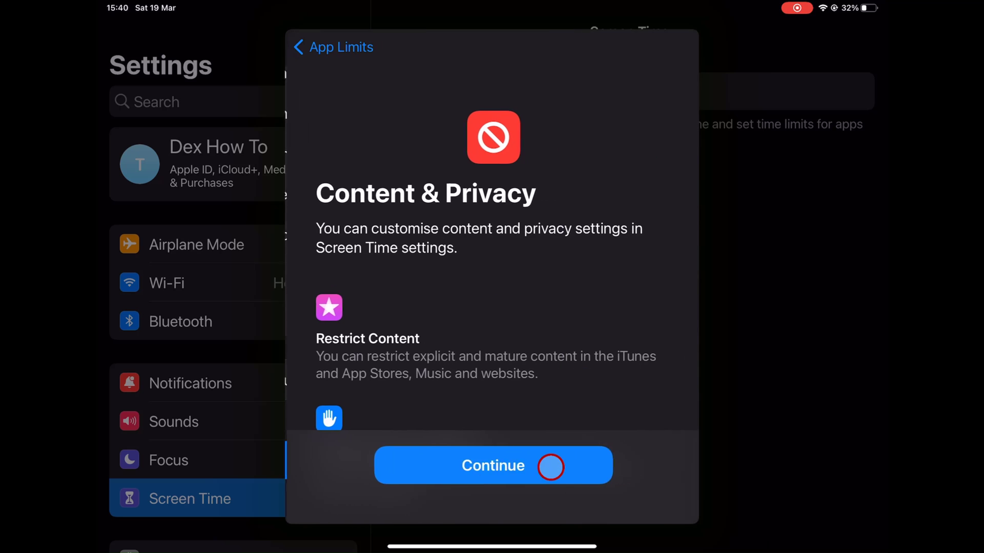
scroll(550, 467, down, 2)
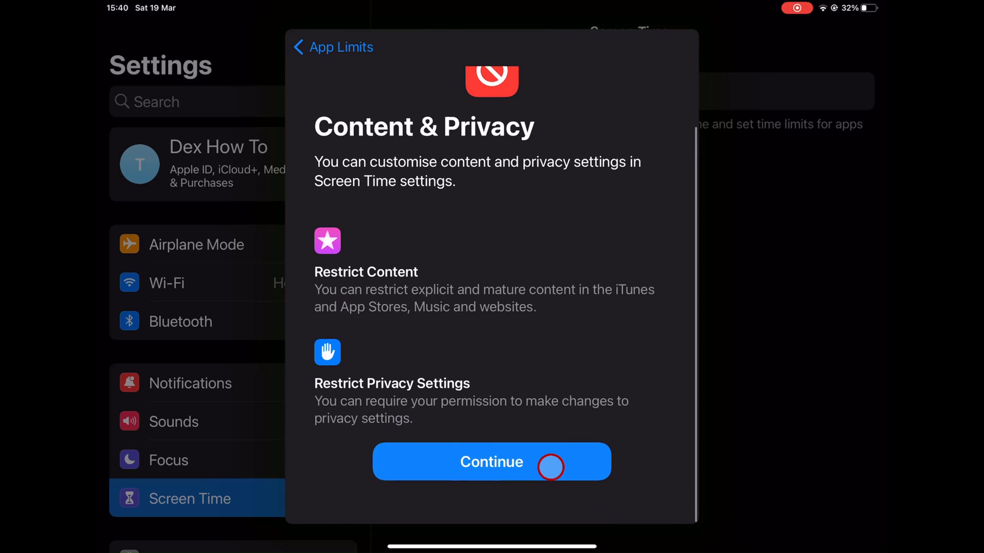
click(520, 466)
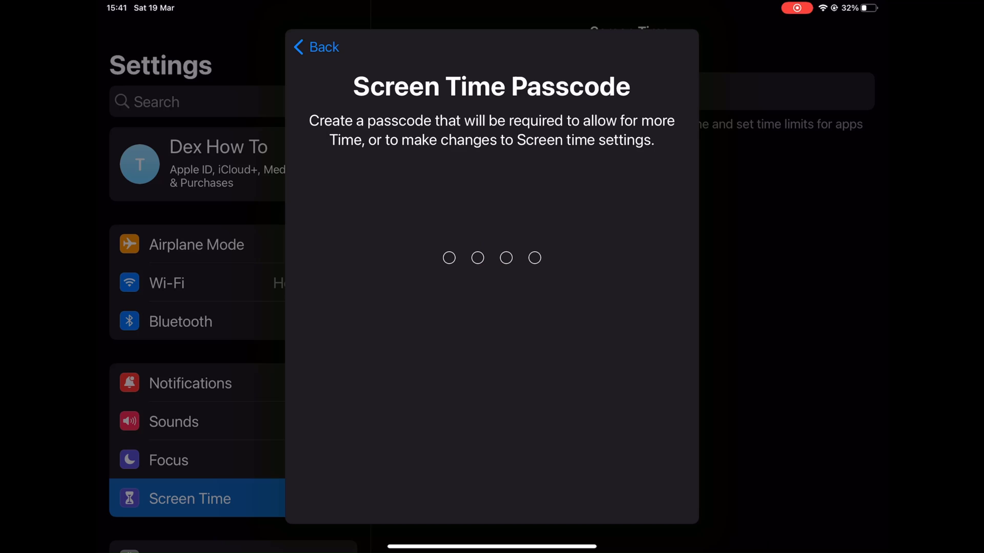
text(111)
text(11)
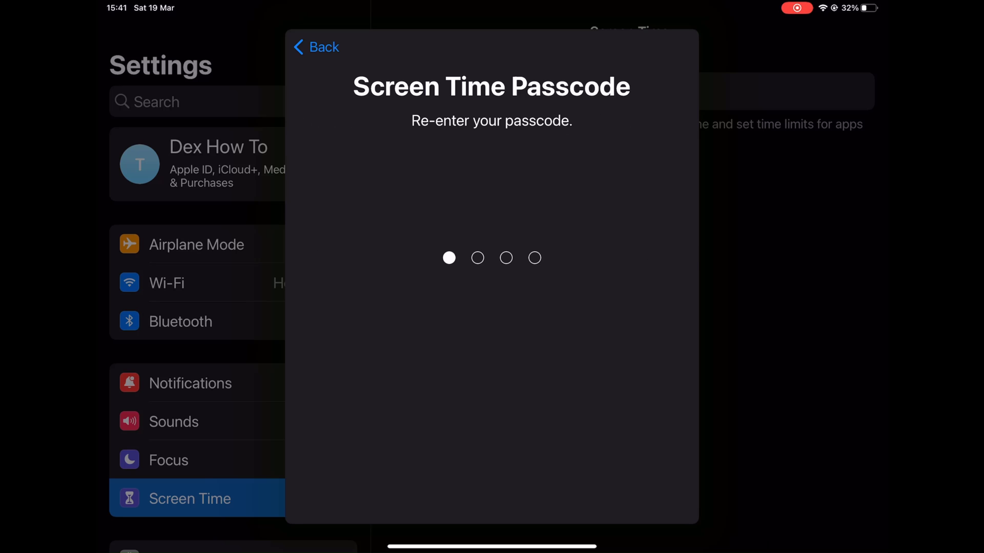
text(111)
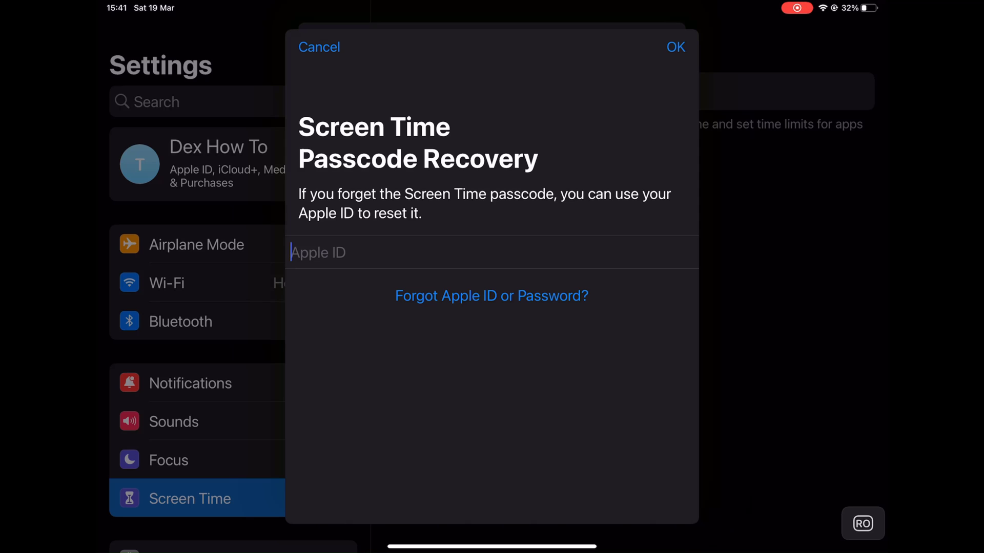
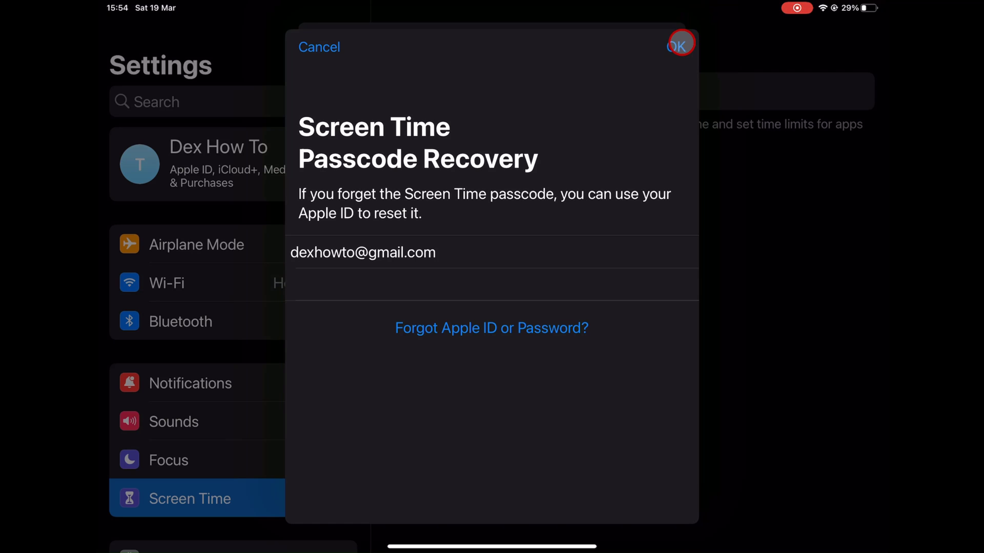
Confirm the Apple ID entered for Screen Time passcode recovery.
click(679, 47)
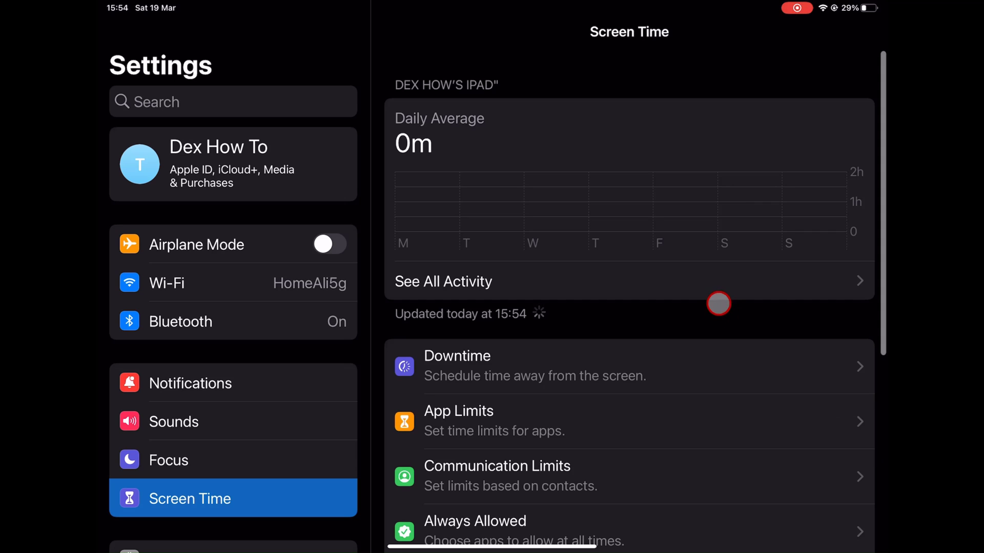
scroll(715, 308, down, 2)
scroll(714, 311, down, 1)
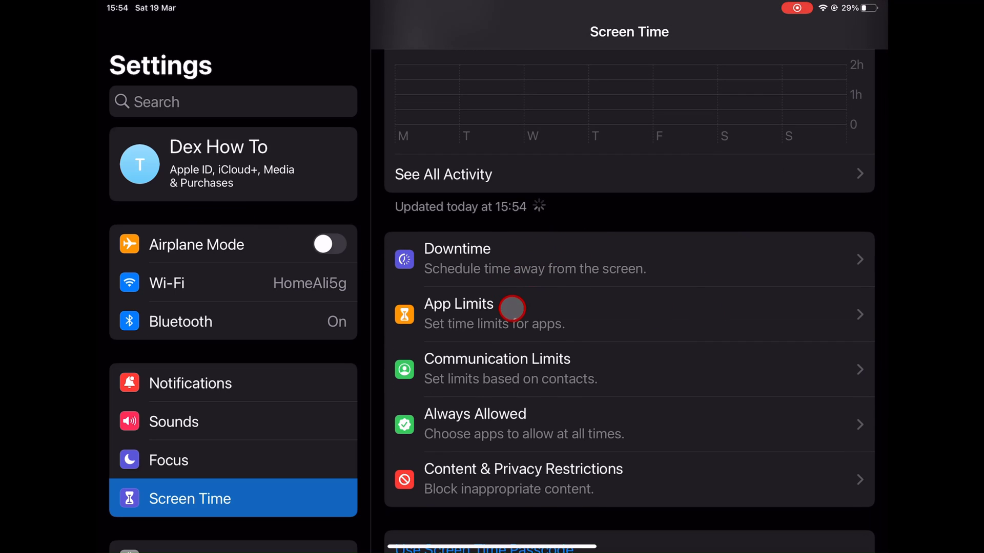
scroll(610, 477, down, 2)
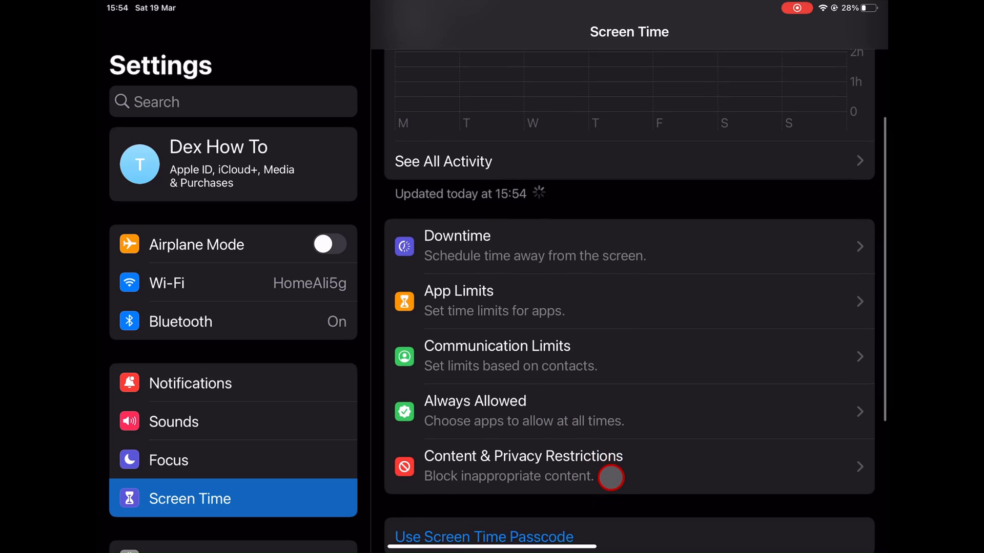
Go to Content & Privacy Restrictions within Screen Time.
click(538, 421)
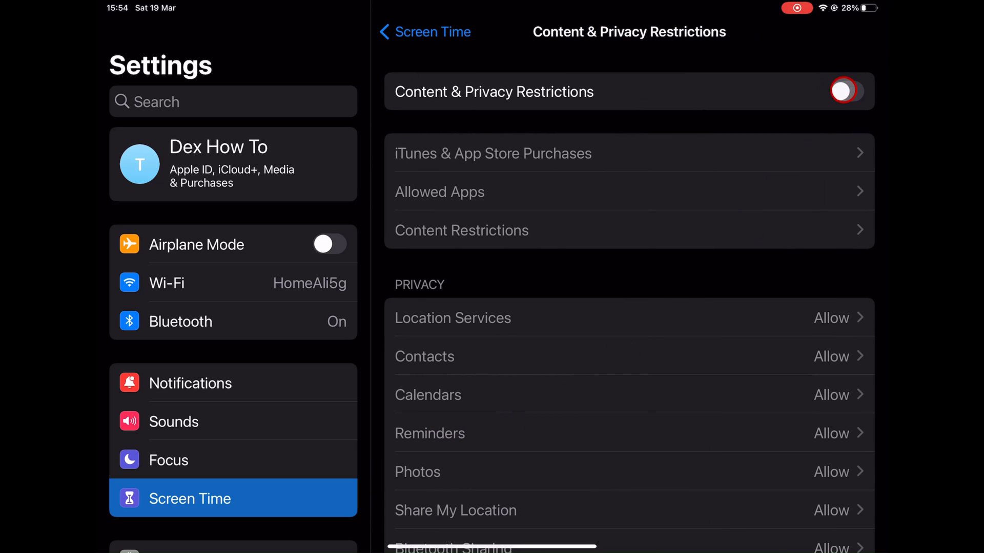
Switch on the Content & Privacy Restrictions toggle.
click(843, 91)
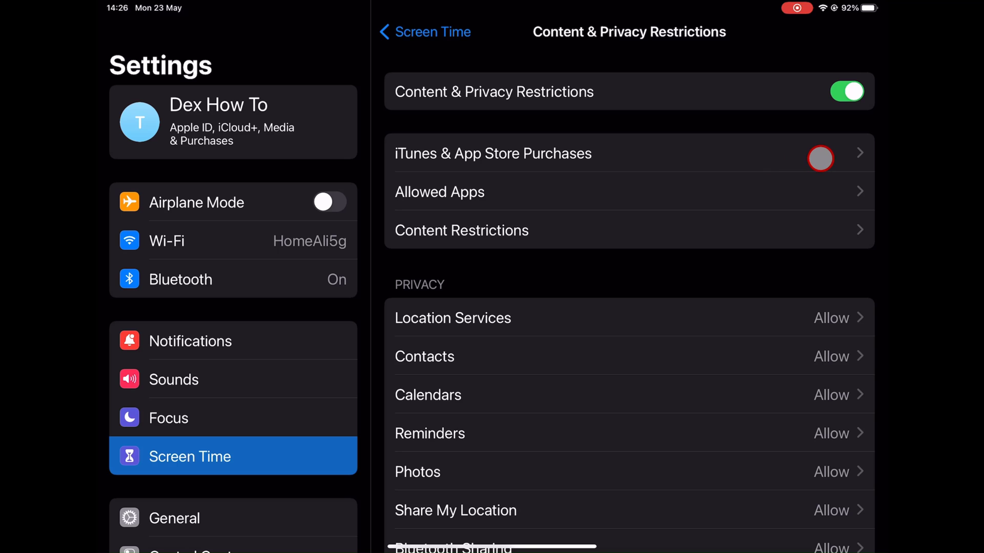
Review iTunes & App Store Purchases, check Installing Apps, and leave the password setting on Don't Require.
click(820, 158)
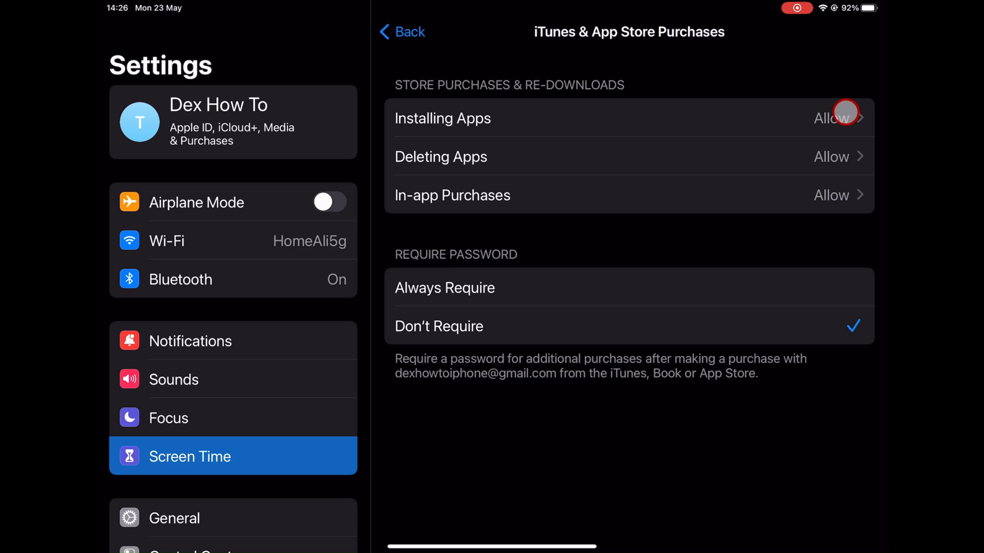
click(843, 114)
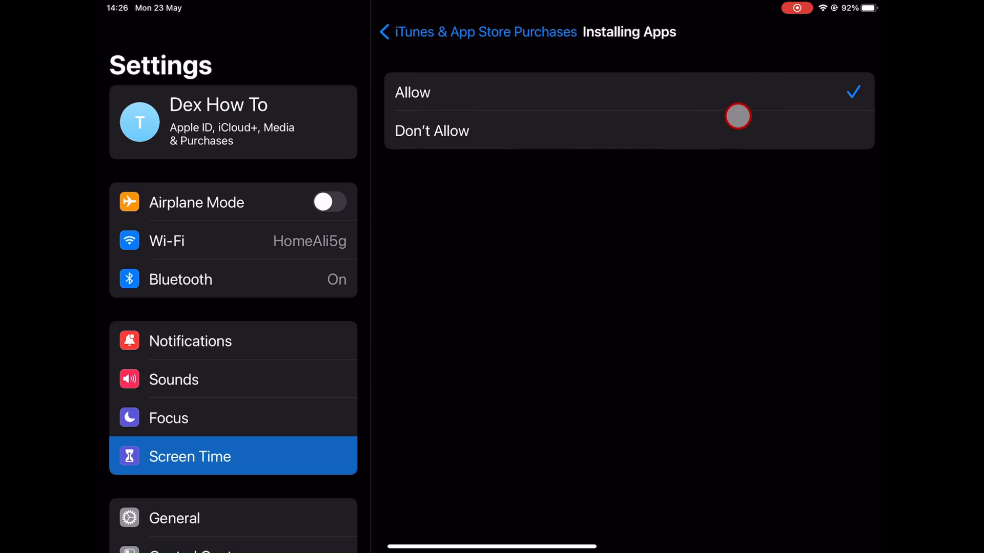
click(405, 37)
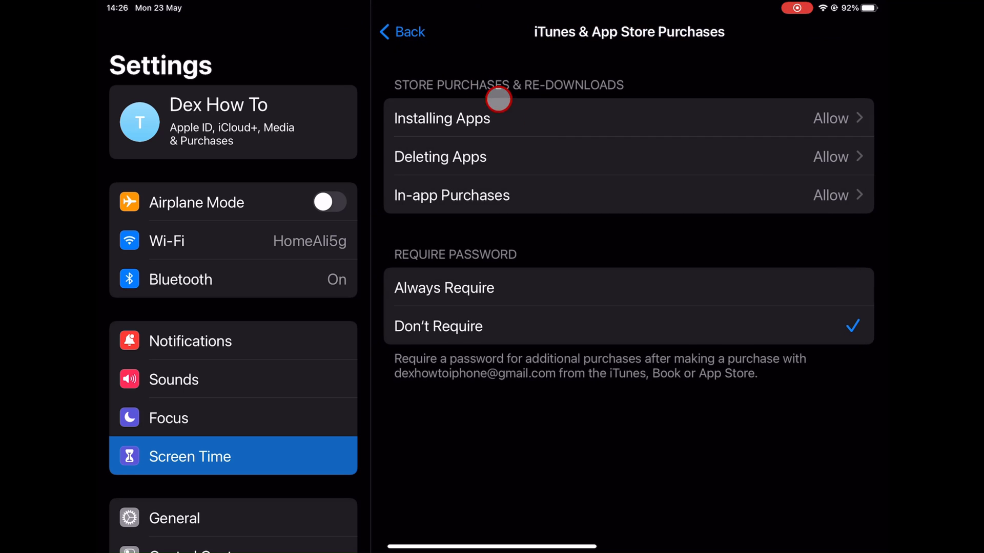
click(571, 285)
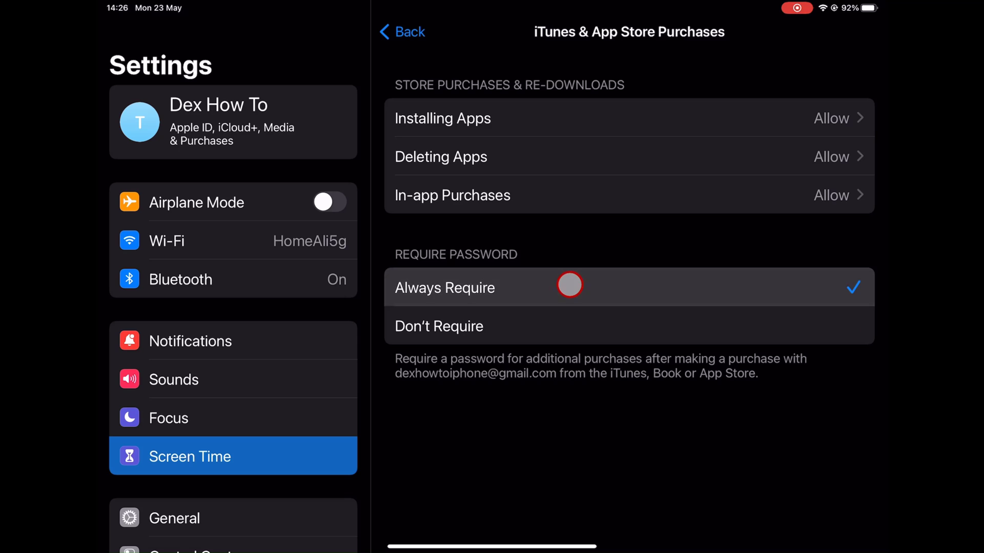
click(582, 329)
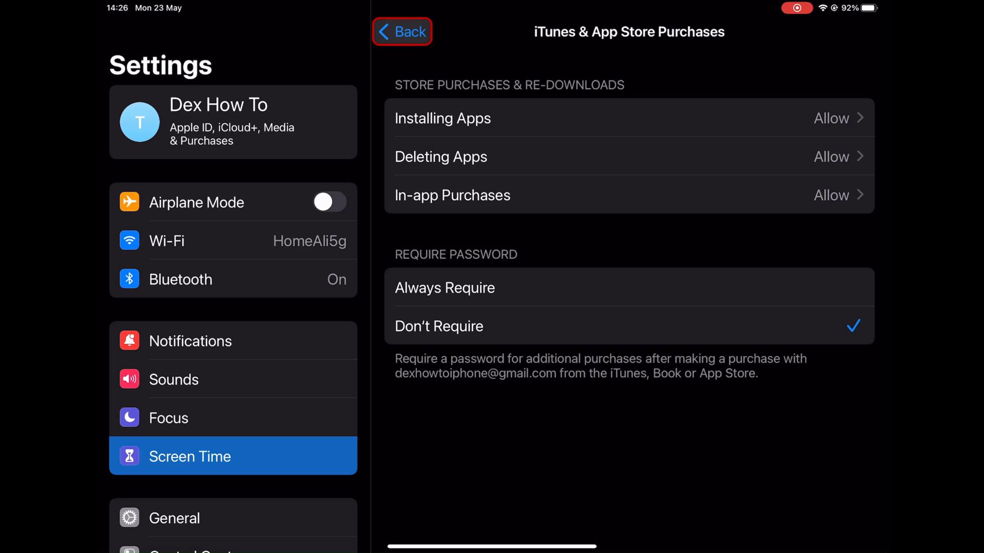
Return to Content & Privacy Restrictions and go to the Content Restrictions list.
click(402, 32)
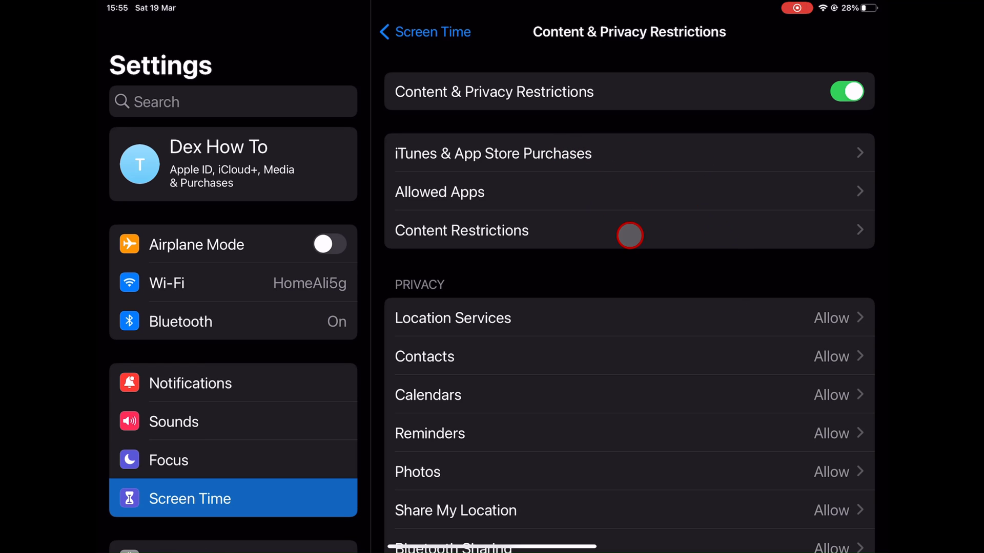
click(623, 236)
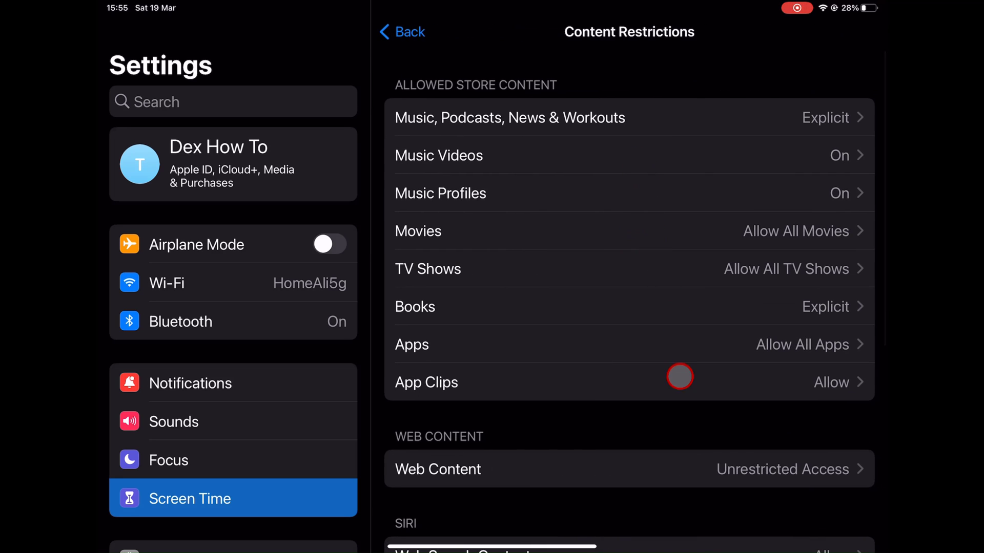
scroll(736, 454, down, 3)
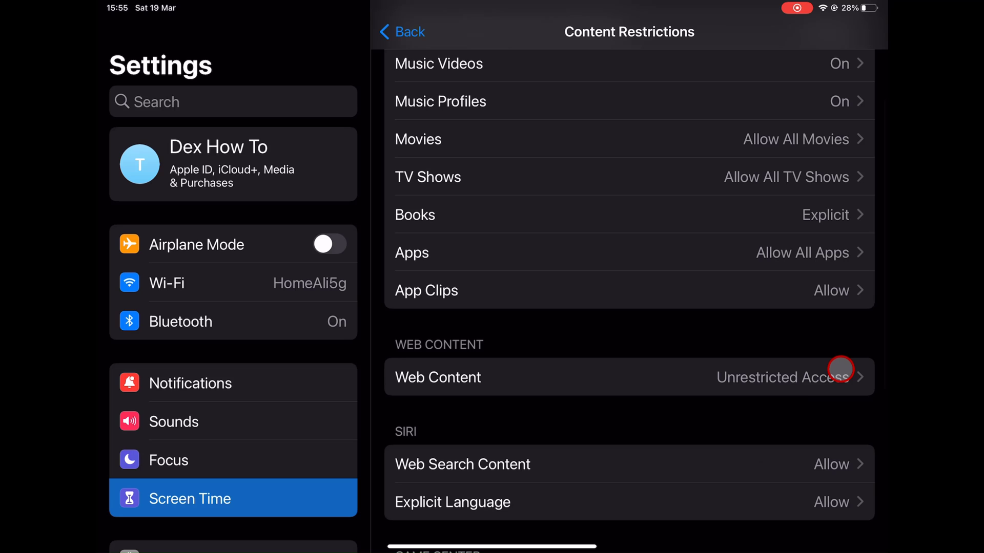
Set Web Content to Limit Adult Websites and return to the Content Restrictions list.
click(840, 370)
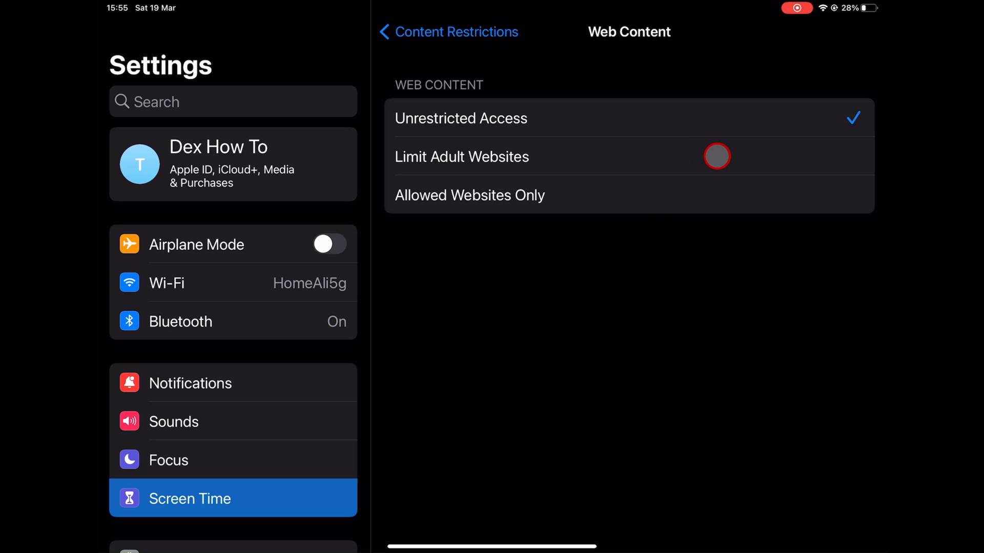
click(716, 156)
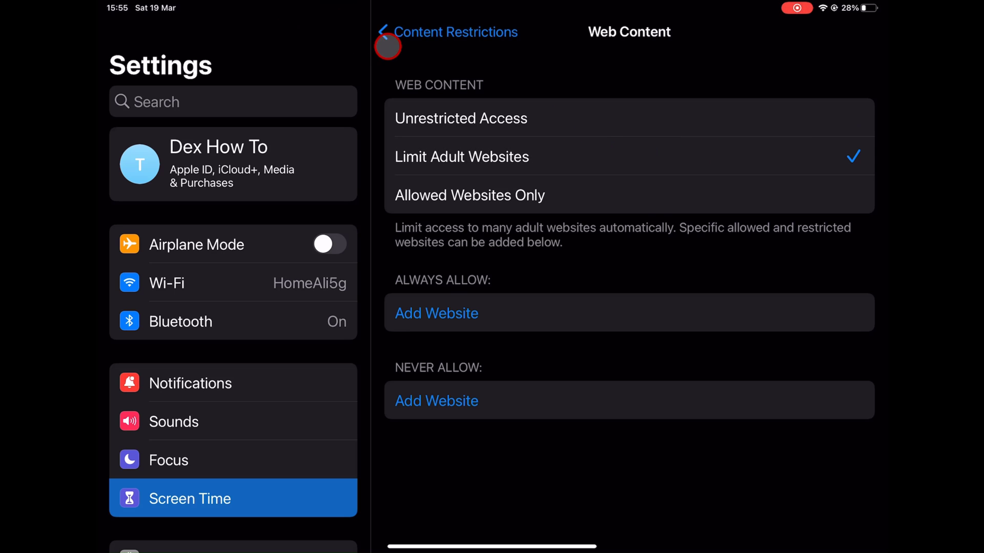
click(435, 30)
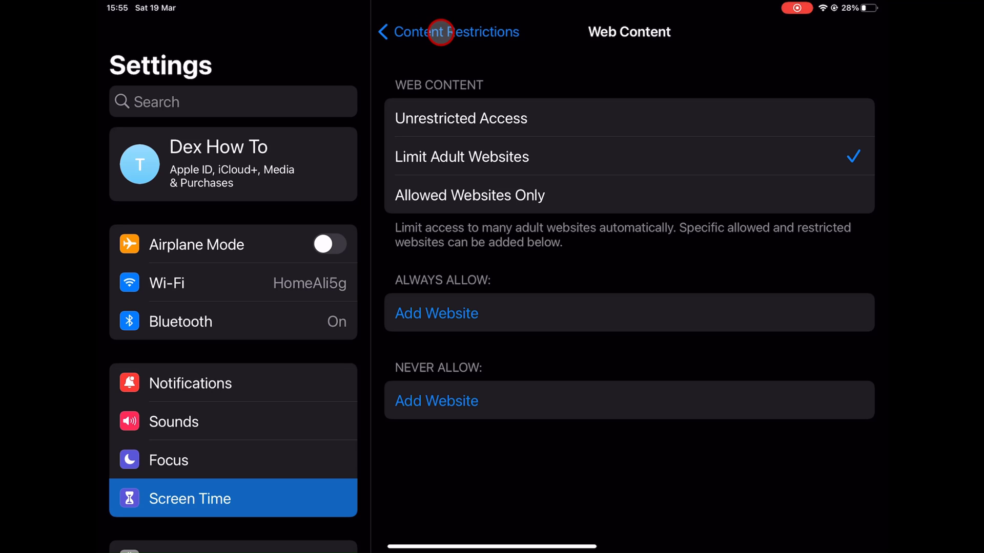
click(402, 32)
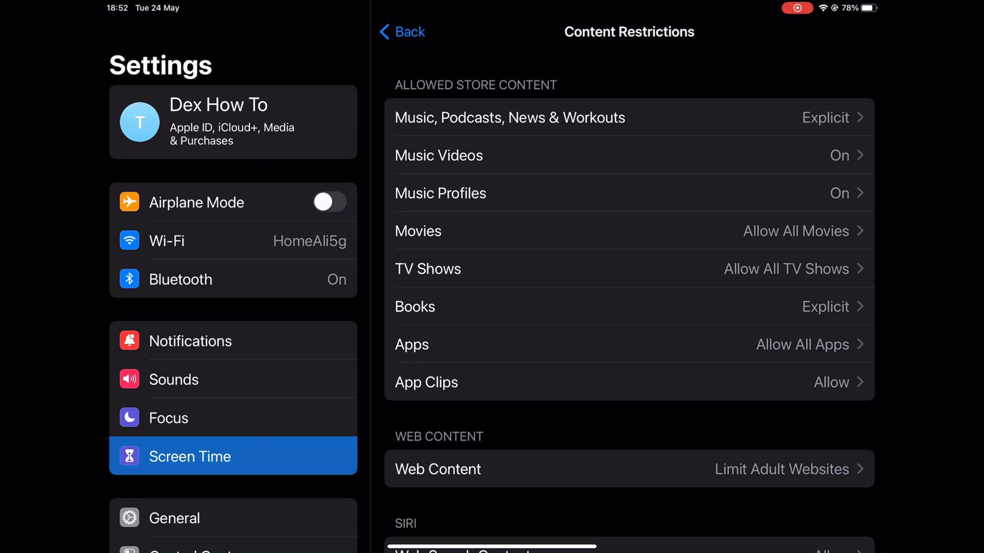
scroll(629, 307, down, 5)
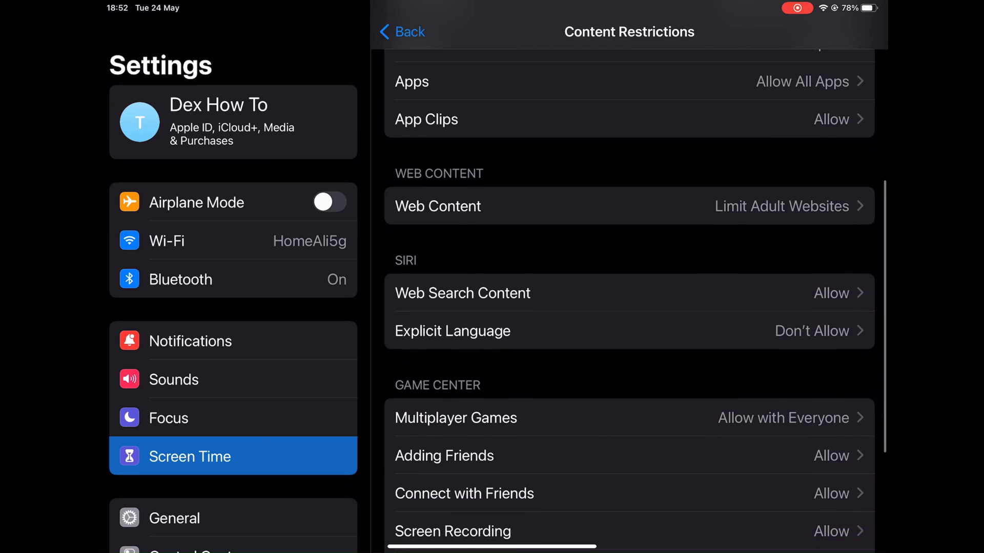
scroll(629, 308, down, 2)
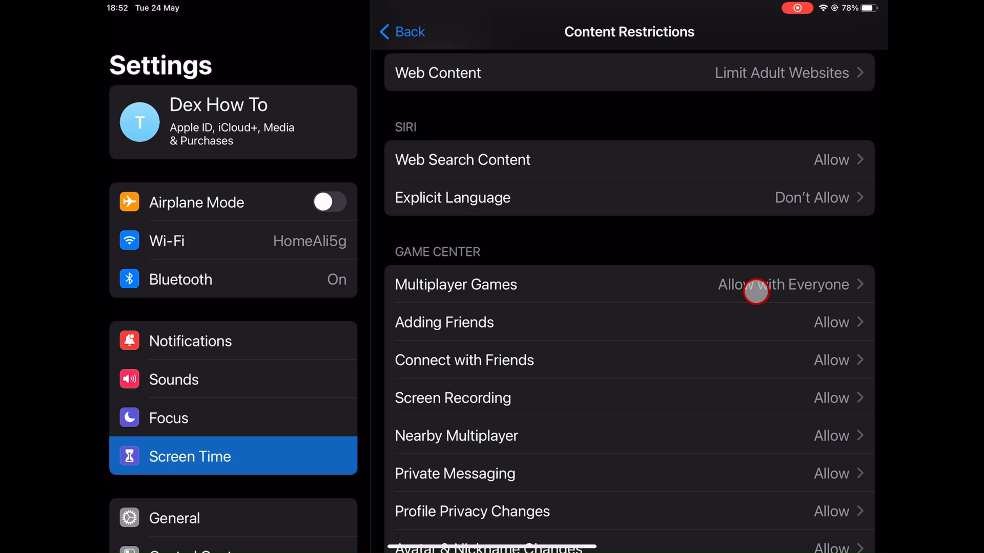
Set Multiplayer Games to Allow with Friends Only.
click(749, 279)
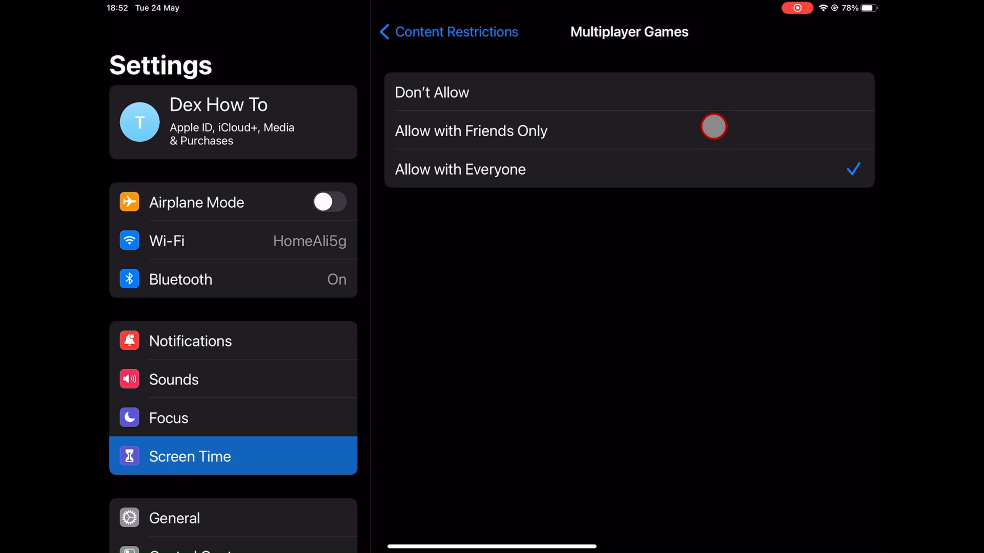
click(714, 127)
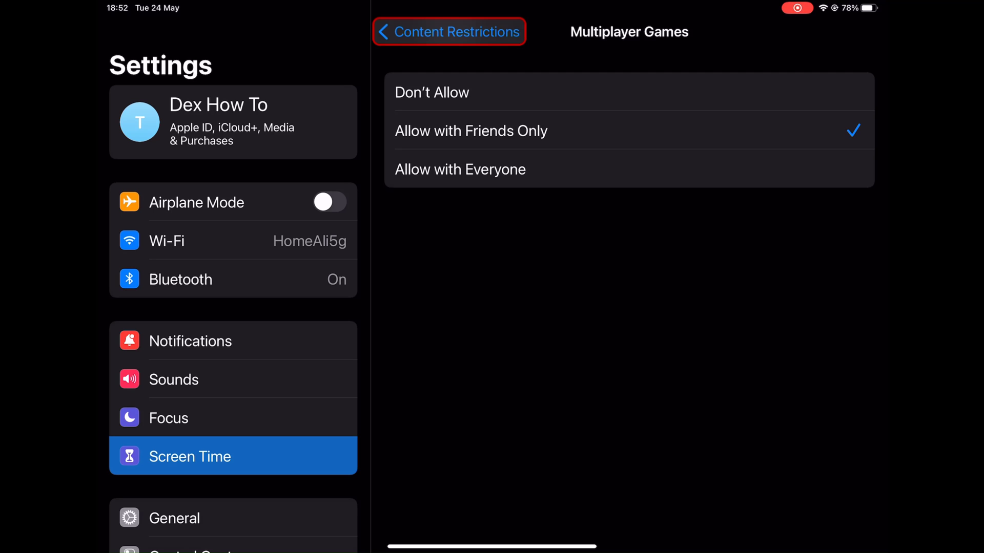
Return to Content Restrictions and open the Adding Friends options, left at Allow.
click(450, 32)
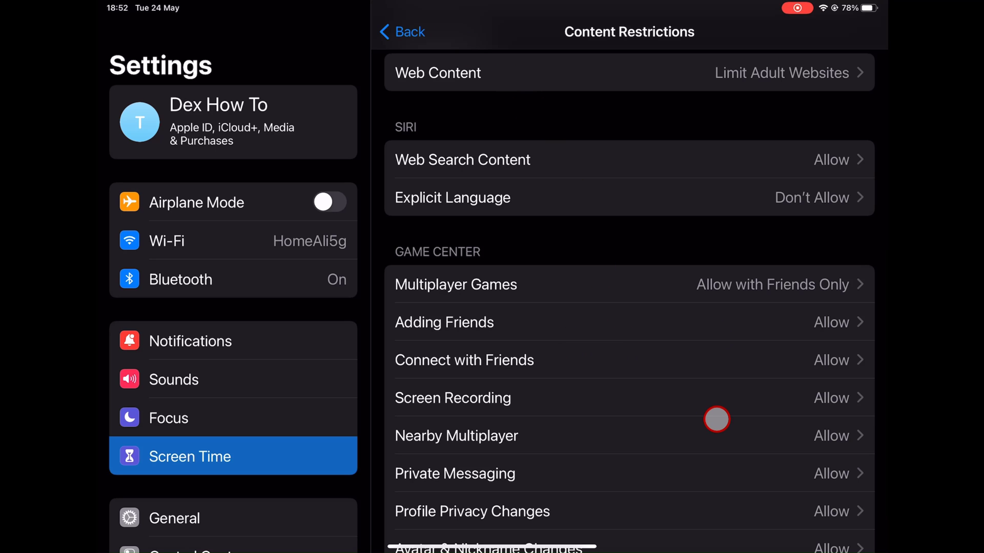
scroll(717, 419, down, 2)
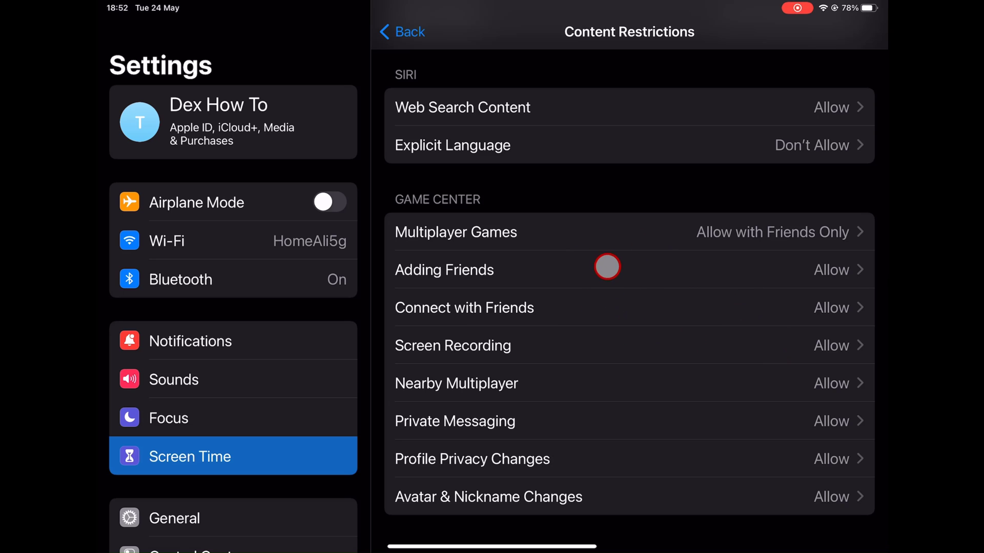
click(608, 266)
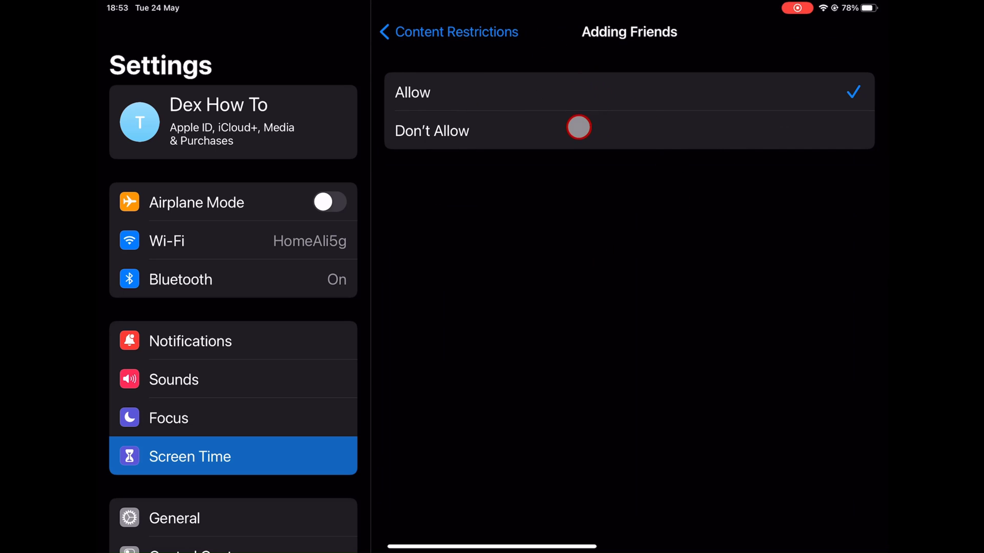